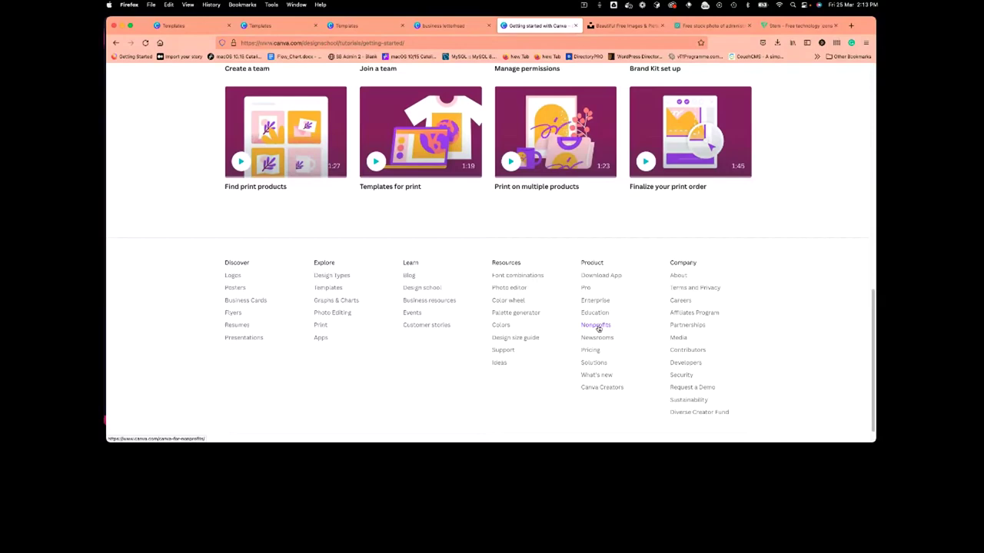
Open the Canva for Nonprofits page and begin the nonprofit verification application
left_click(597, 326)
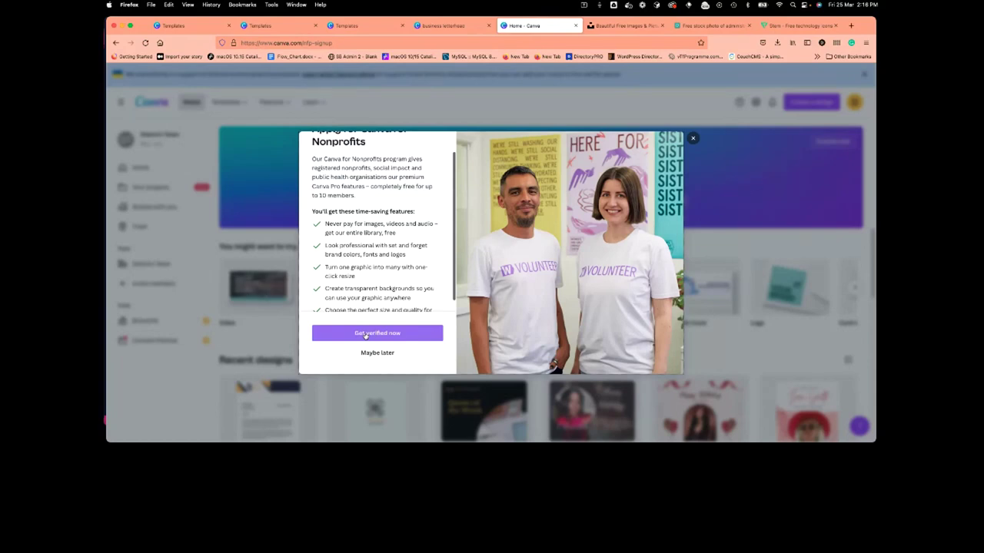
left_click(366, 333)
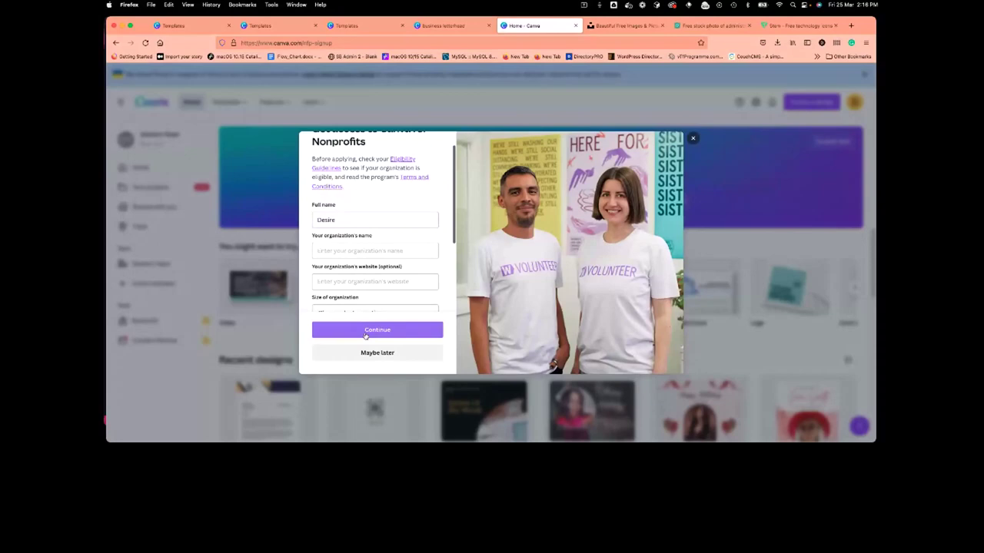
left_click(366, 335)
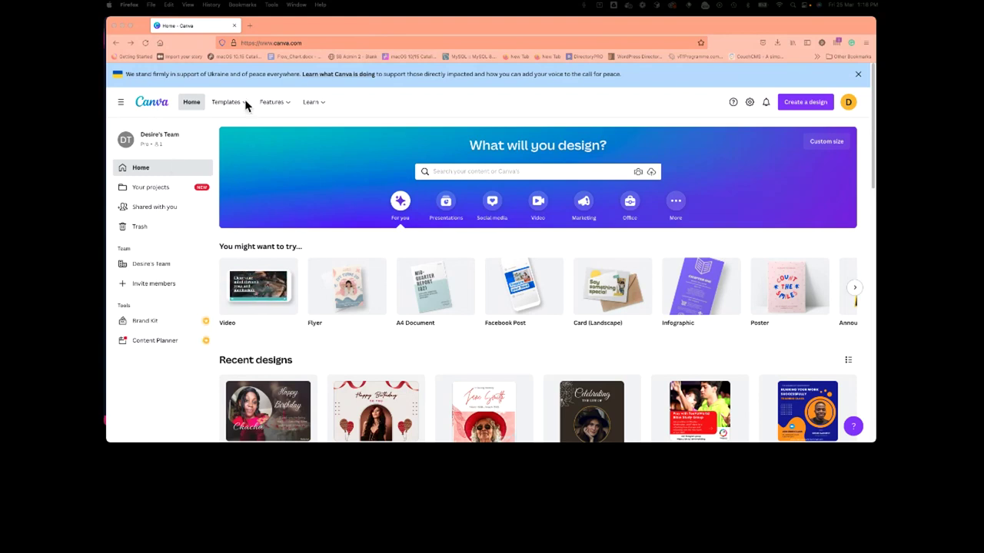
Browse the template categories and open the Instagram Posts templates under Social Media
mouse_move(245, 103)
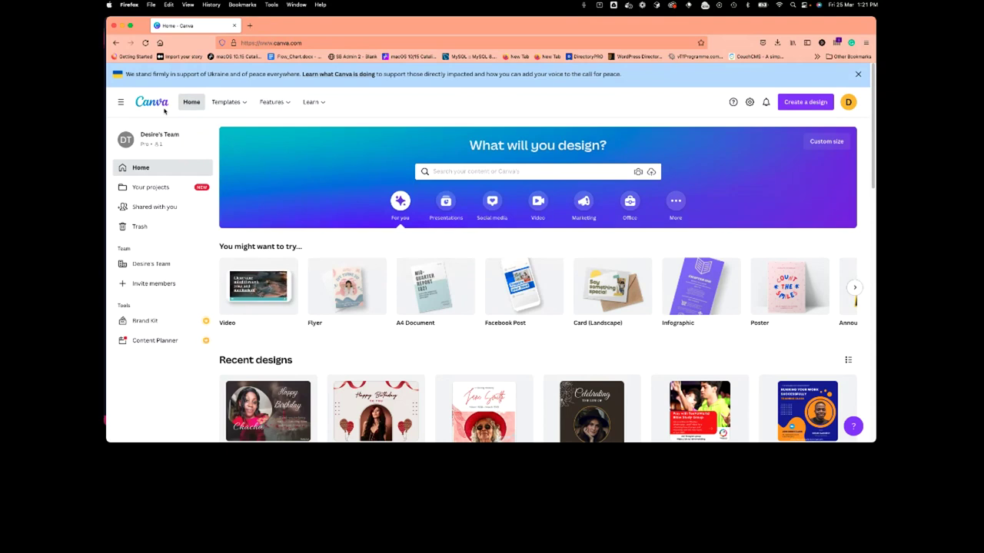
mouse_move(223, 106)
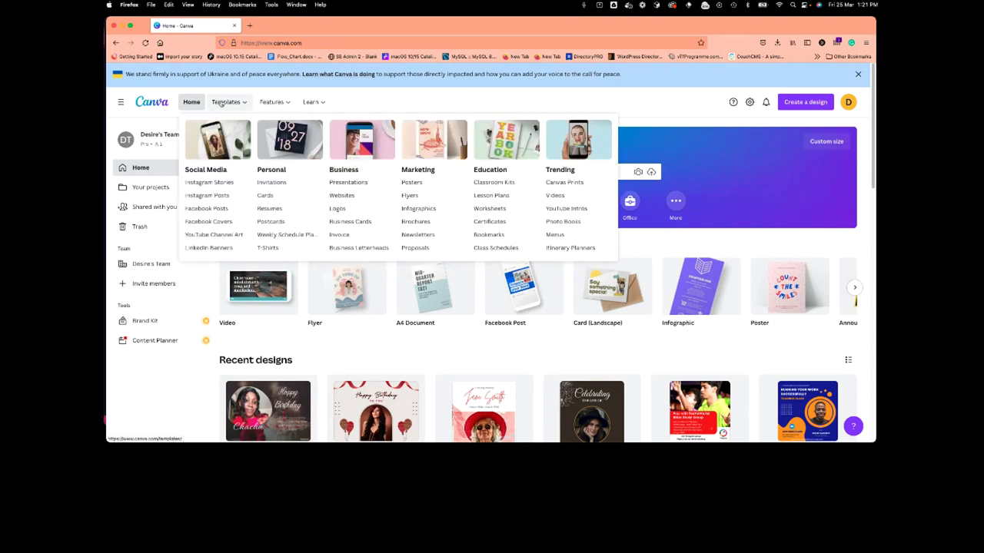
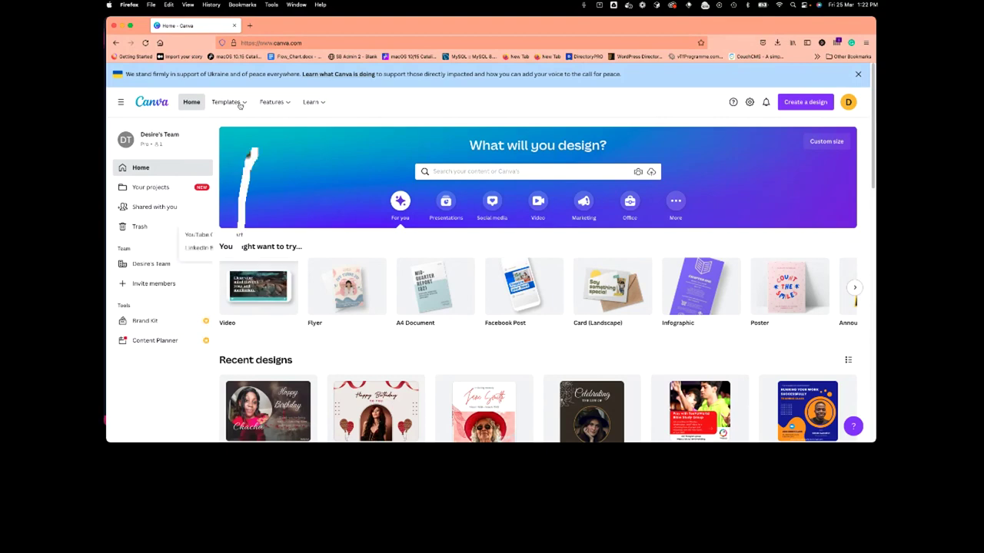
mouse_move(240, 105)
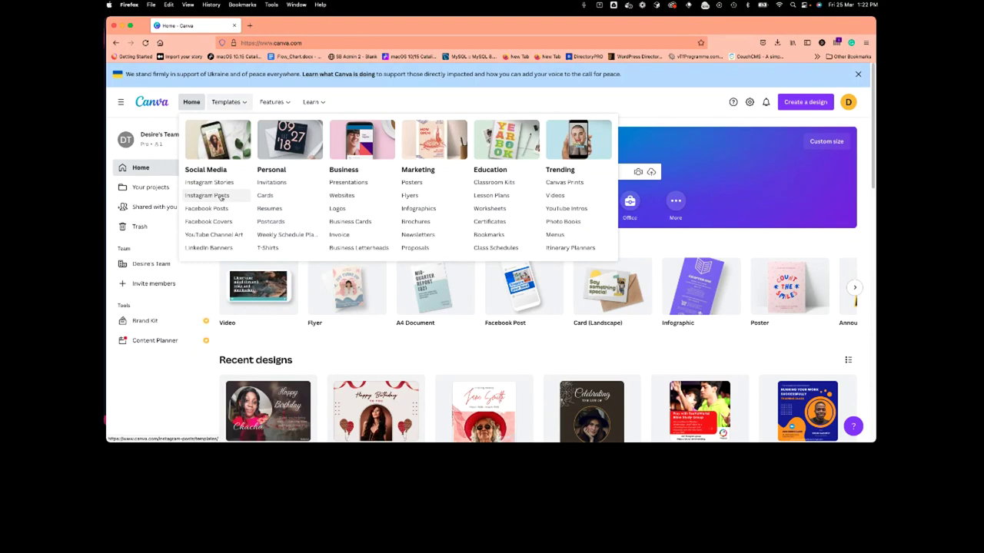
left_click(221, 197)
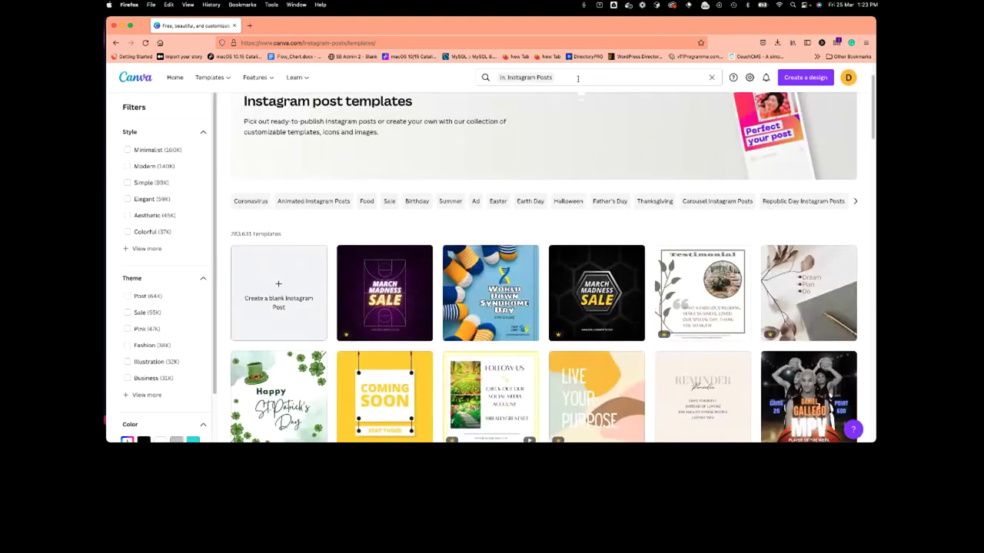
Search the templates for "nonprofit" and open the Nonprofit Facebook Posts category
left_click(578, 78)
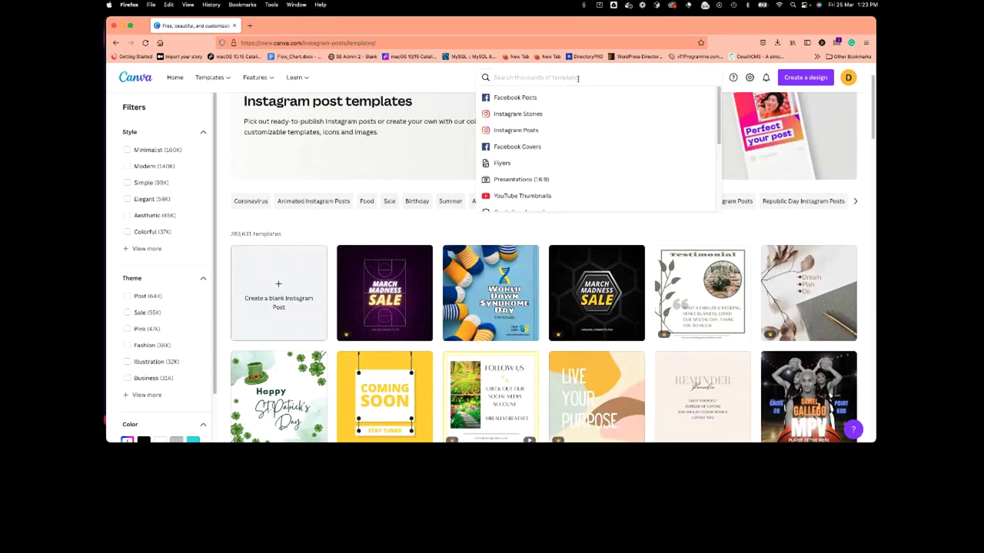
type("nonprofit")
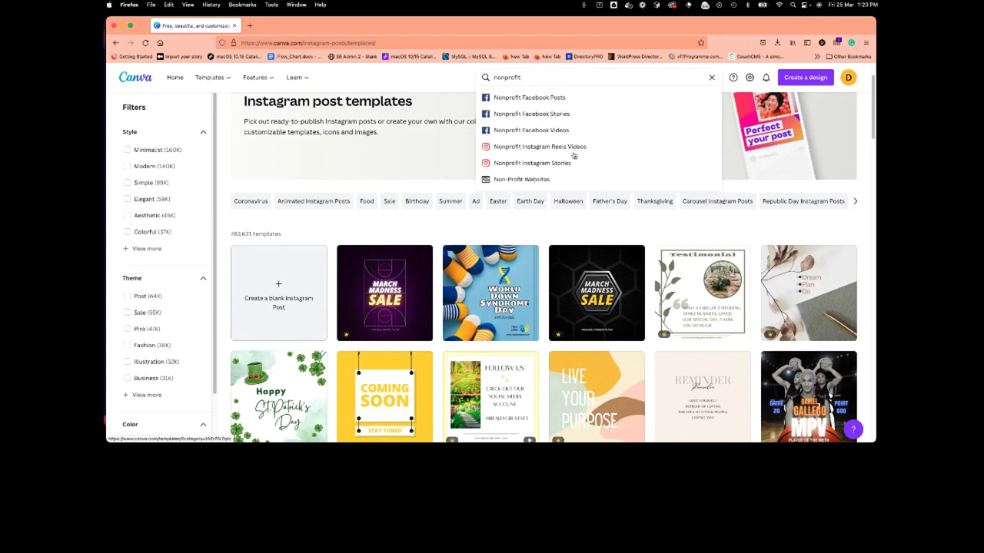
left_click(518, 97)
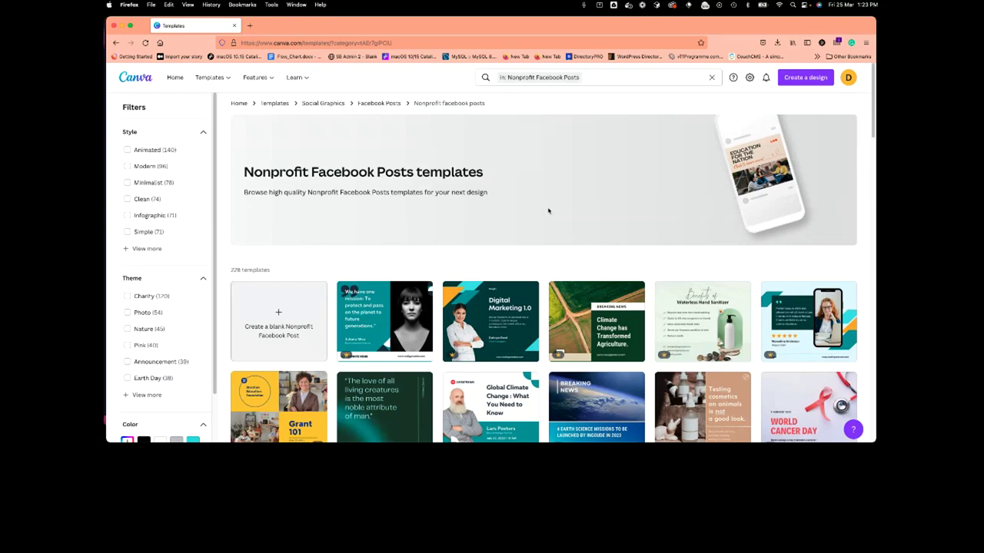
Open the Orange and Maroon Fancy Shift Quotes Facebook Post template in a new browser tab and start customizing it
scroll(548, 211, "down", 3)
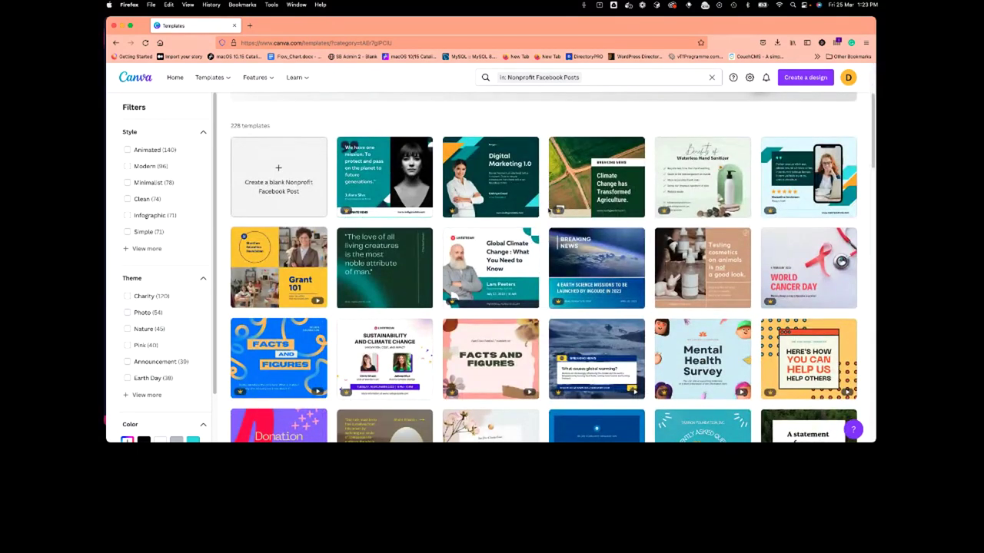
scroll(548, 207, "down", 1)
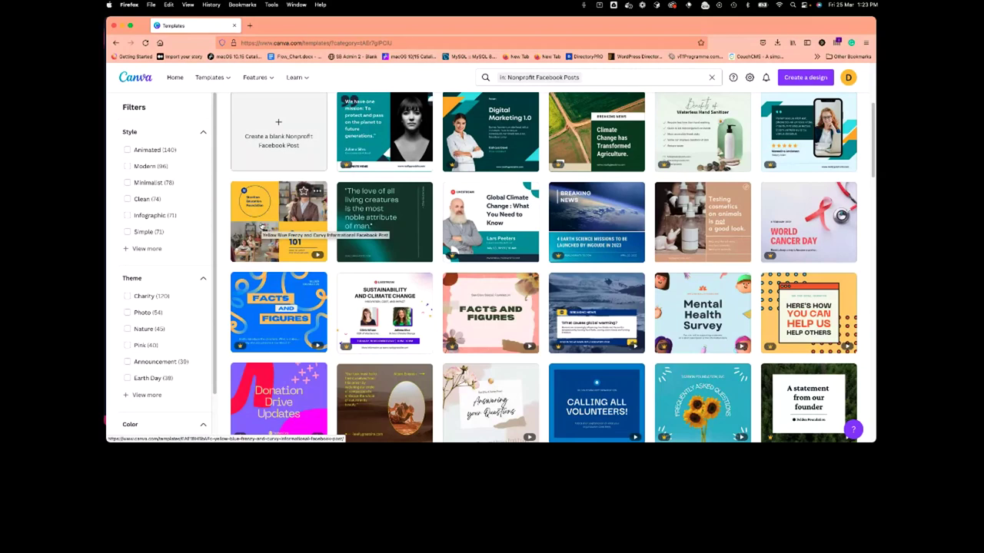
scroll(262, 228, "down", 8)
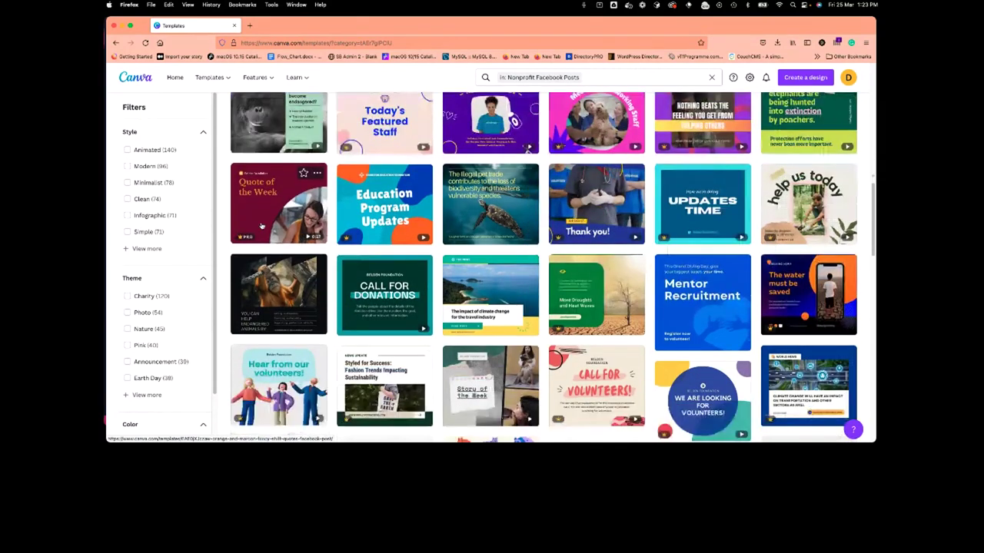
right_click(300, 208)
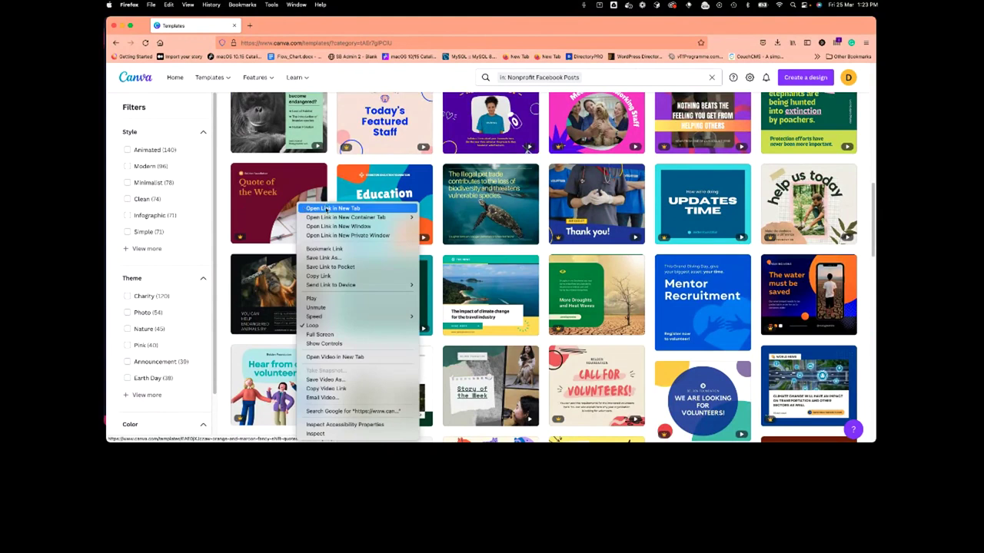
left_click(327, 209)
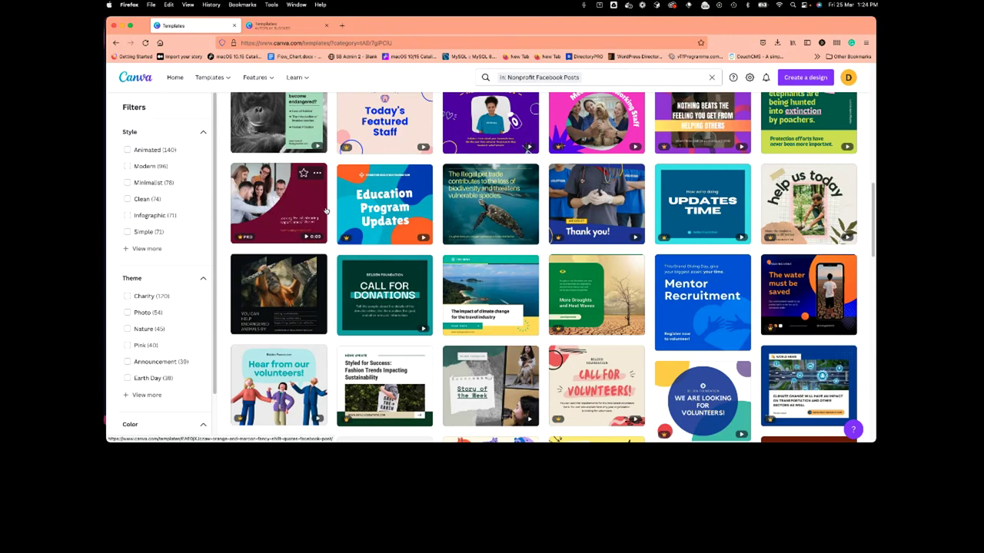
left_click(326, 209)
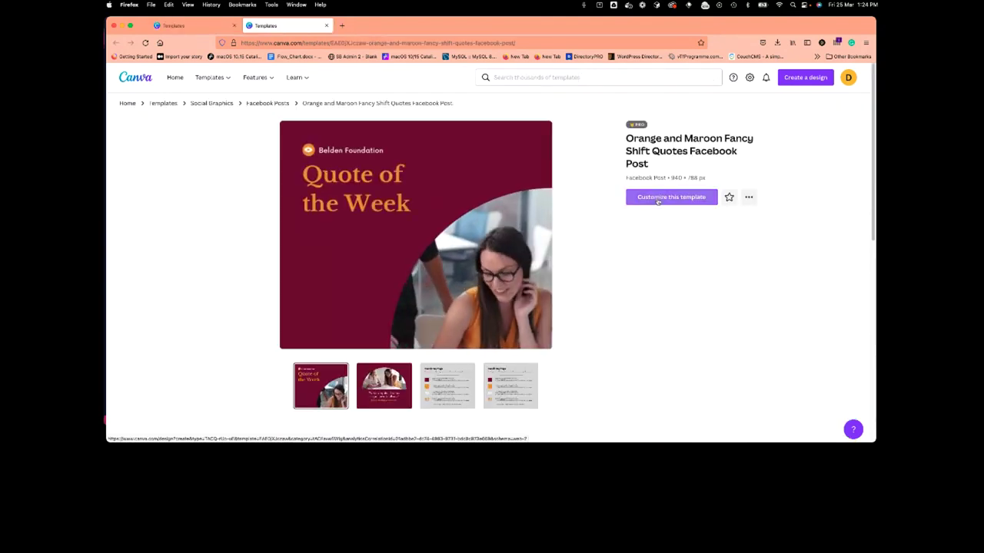
left_click(657, 202)
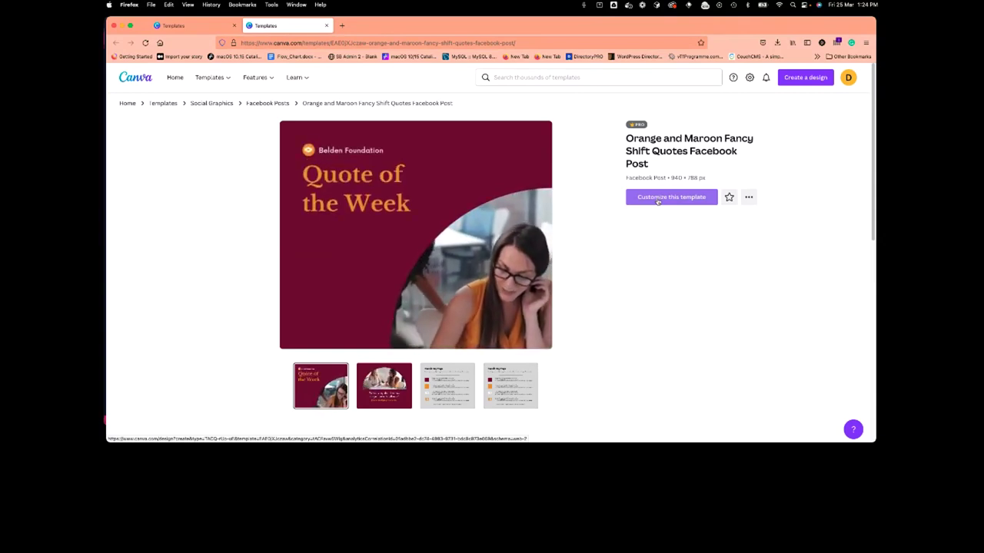
left_click(658, 202)
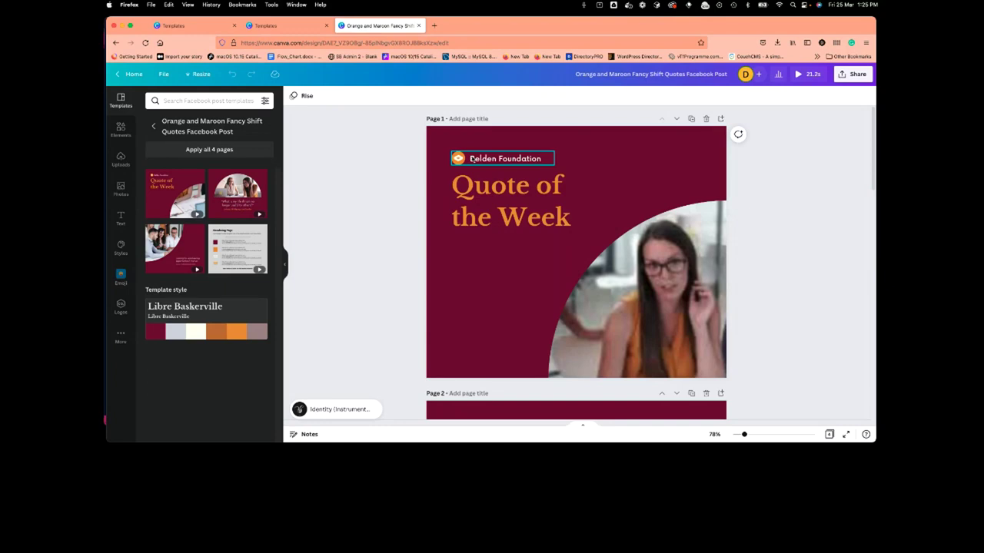
Select the Belden Foundation logo and name on page 1 and show the uploaded media
left_click(471, 159)
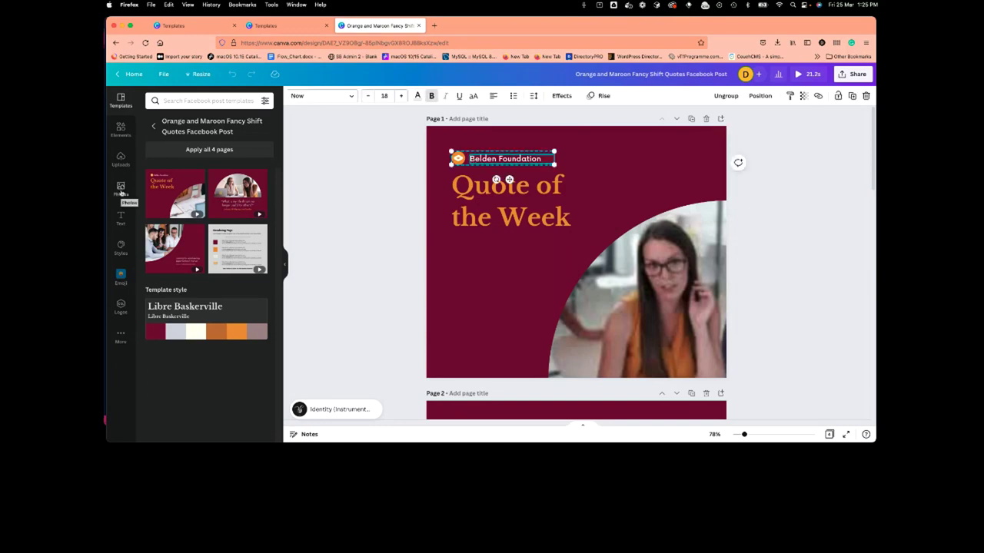
left_click(120, 159)
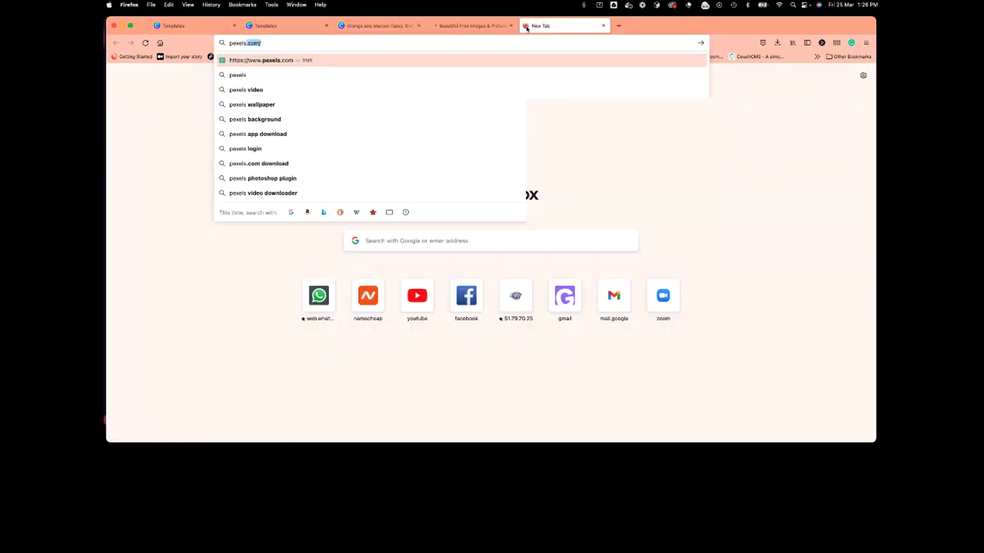
Go to pexels.com and search its free stock photos for "nonprofit"
key("Return")
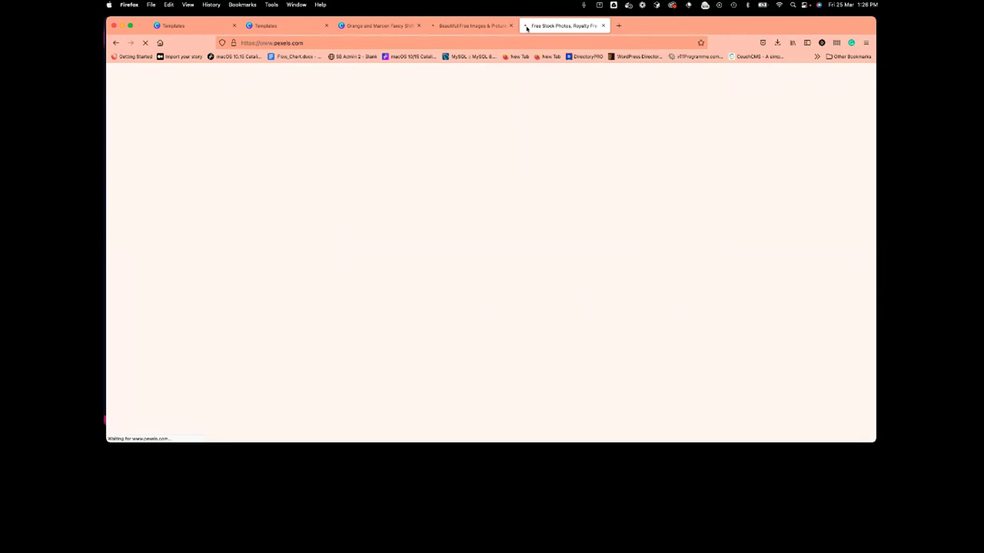
left_click(415, 181)
type("nin")
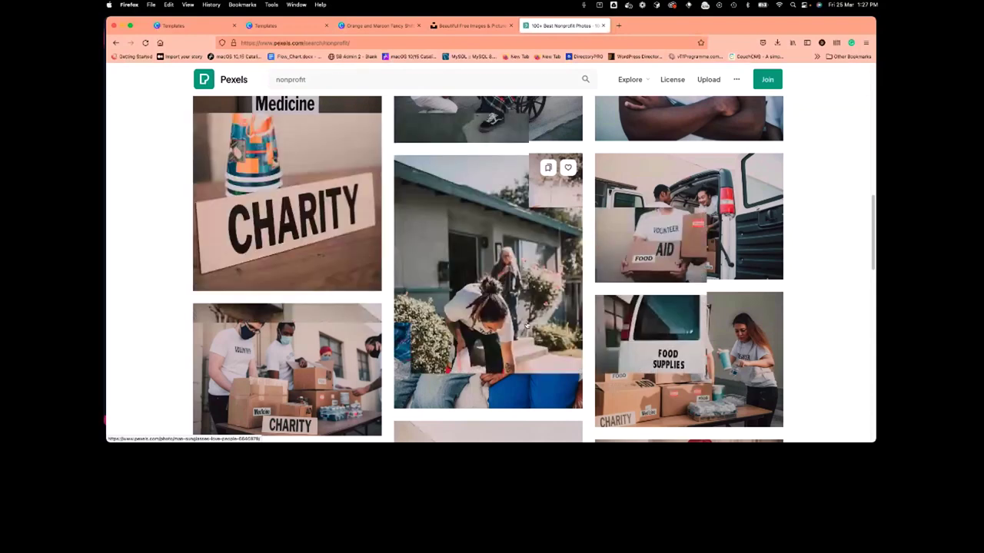
Open the photo of four volunteers taking a selfie and download it for free
scroll(526, 326, "down", 1)
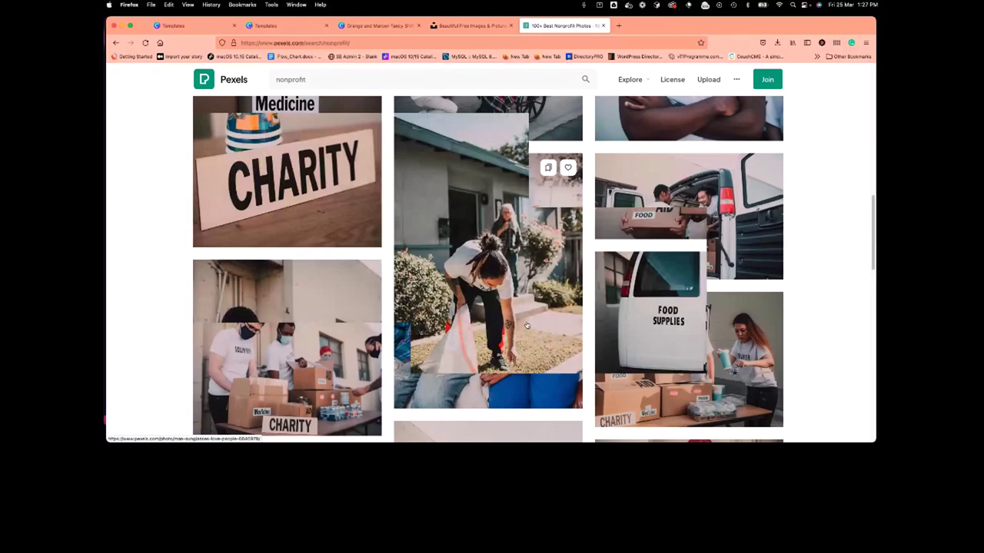
left_click(526, 326)
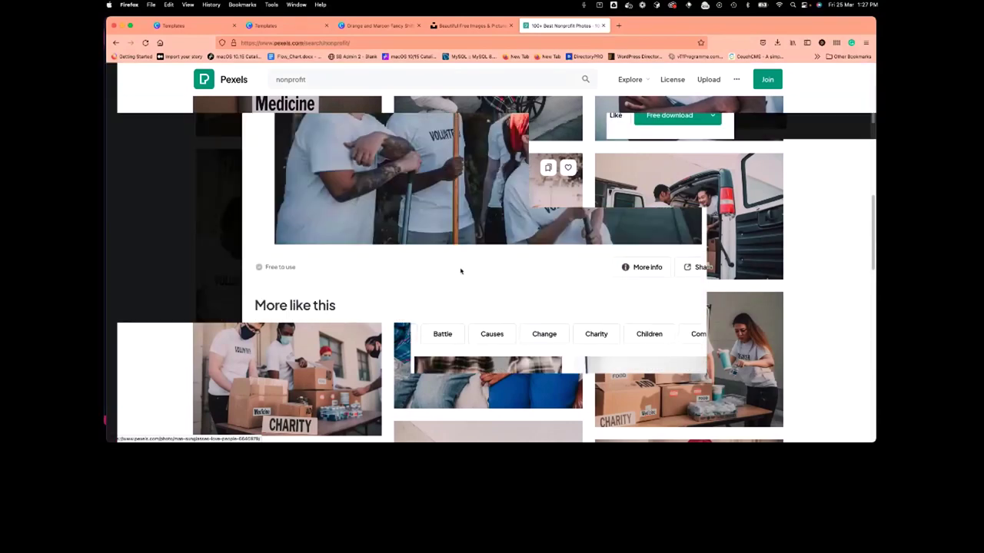
scroll(461, 271, "down", 3)
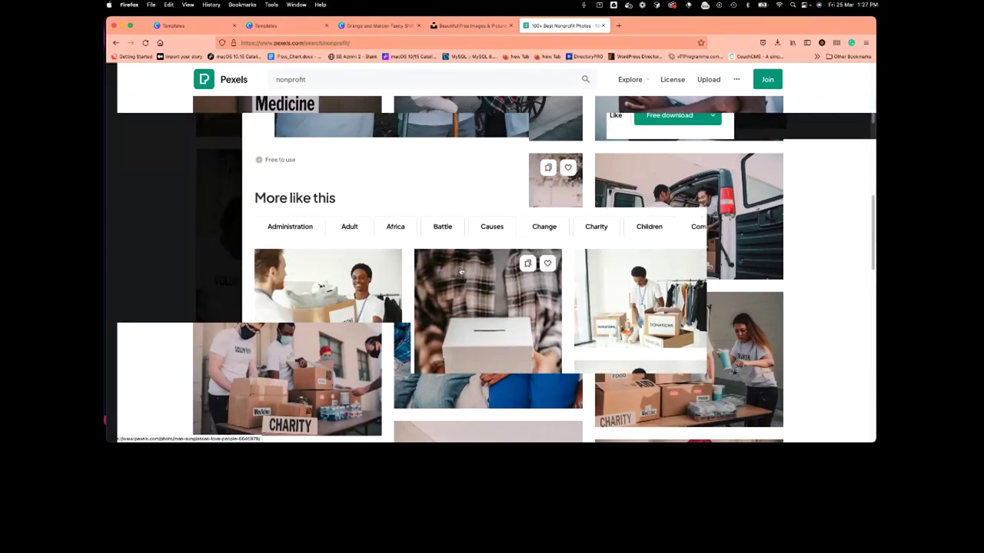
scroll(461, 271, "up", 3)
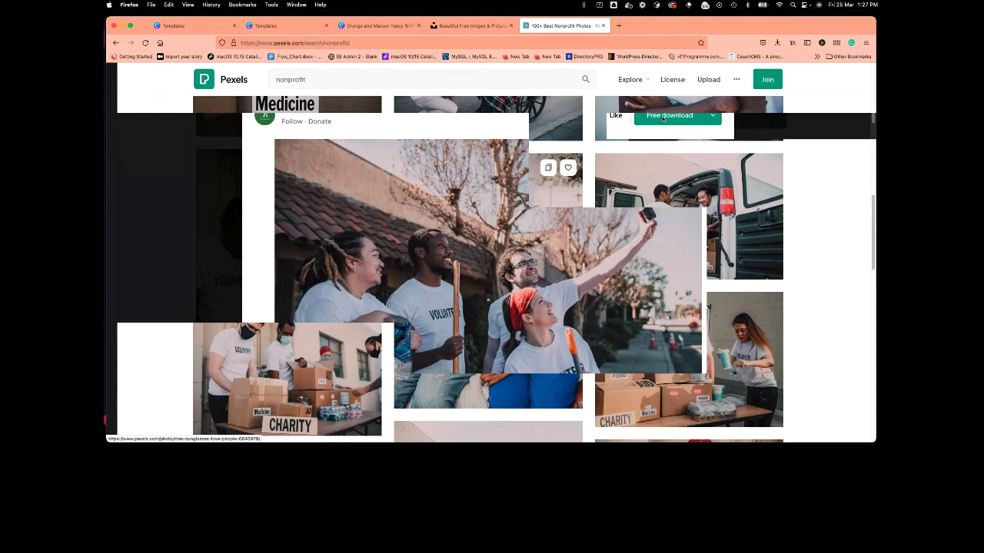
left_click(663, 116)
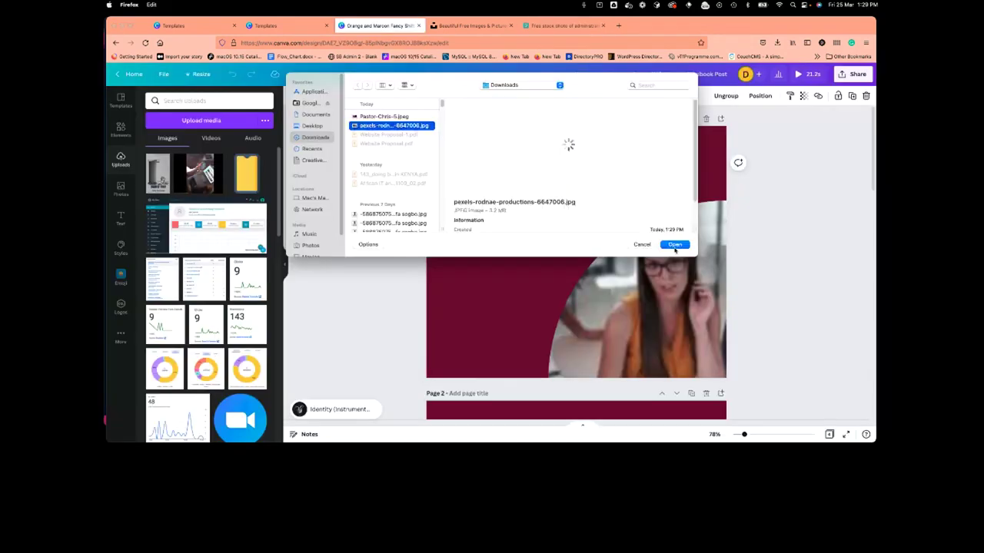
Upload pexels-rodnae-productions-6647006.jpg to the Canva media and browse the uploaded images for the foundation's logo
left_click(675, 246)
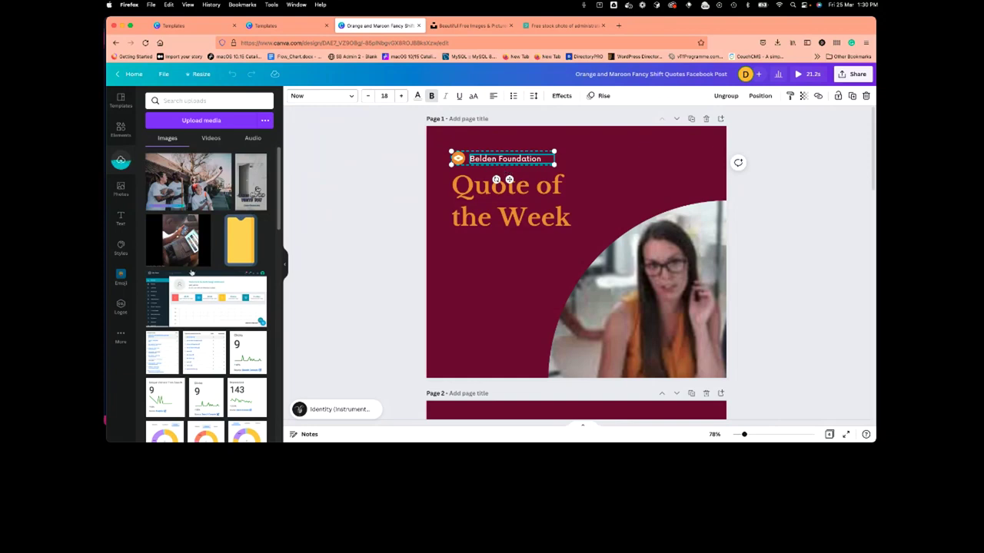
scroll(191, 273, "down", 2)
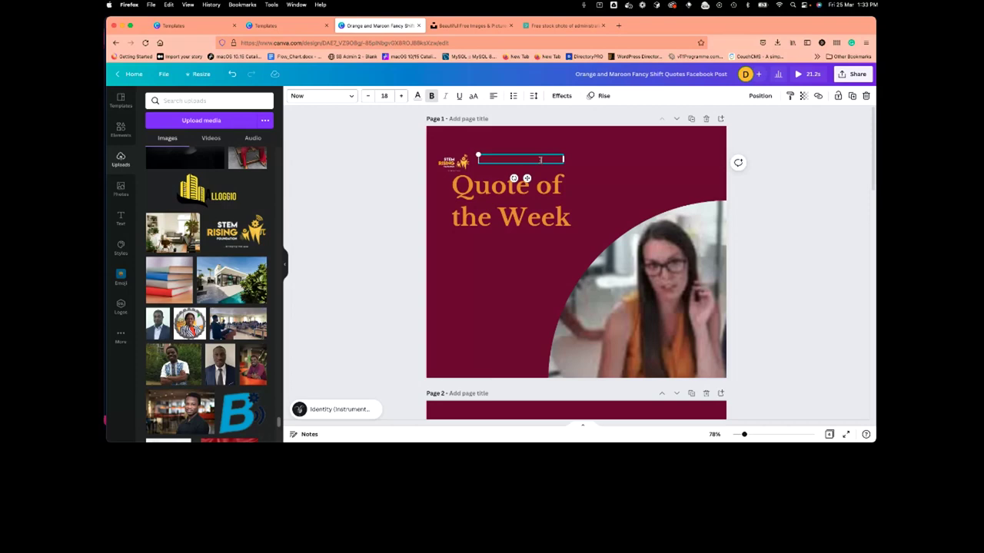
Enter "STEM RISING FOUNDATION" as the organization name beside the logo on page 1, at font size 14
type("STEM RISING FOUNDATION.")
key("ctrl+a")
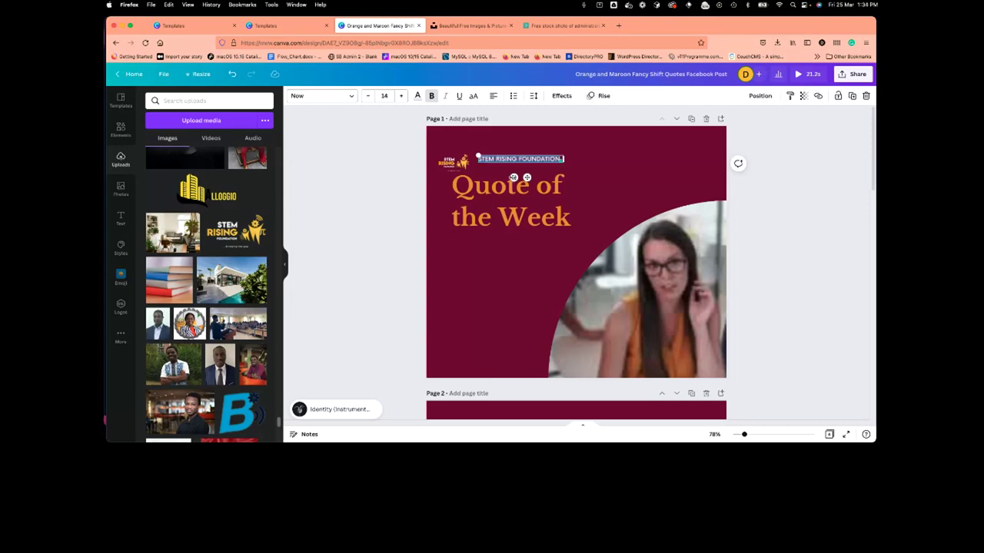
left_click(453, 188)
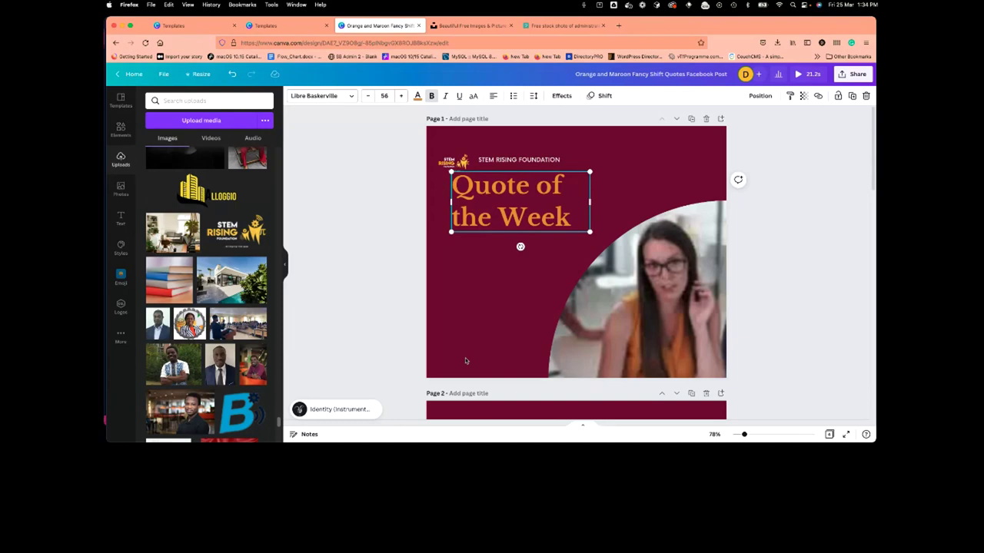
left_click(465, 359)
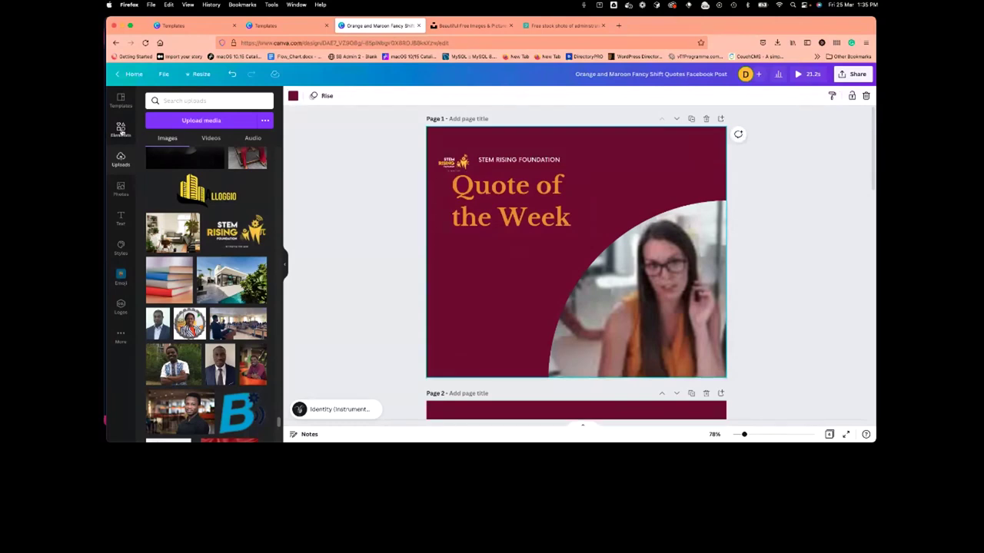
Show the Elements library and look over the quote layout with its photo on page 2
left_click(121, 130)
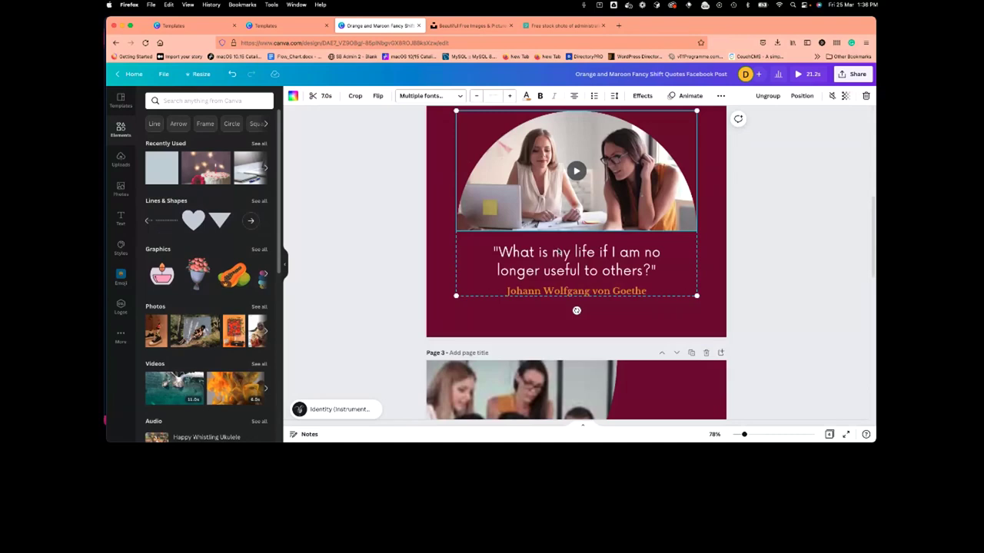
scroll(558, 252, "up", 2)
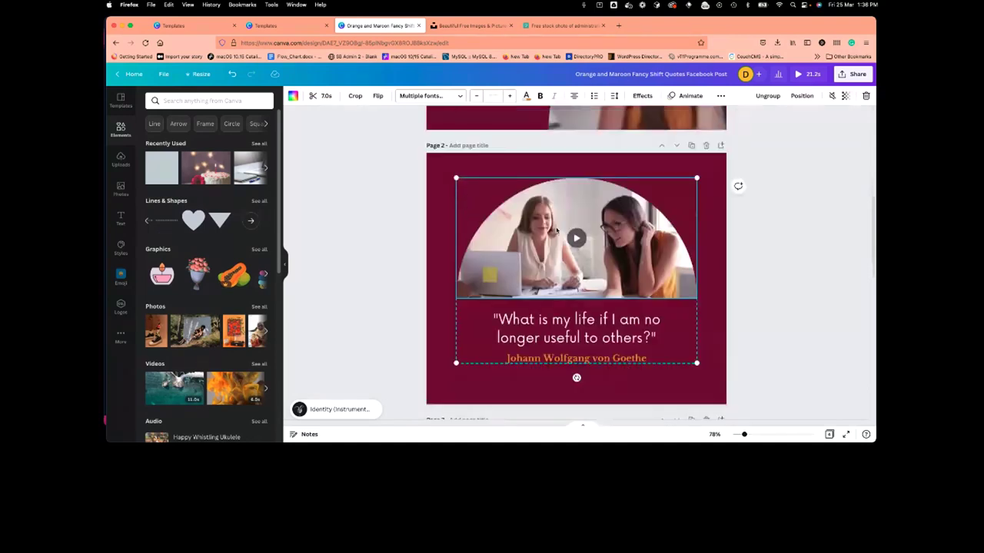
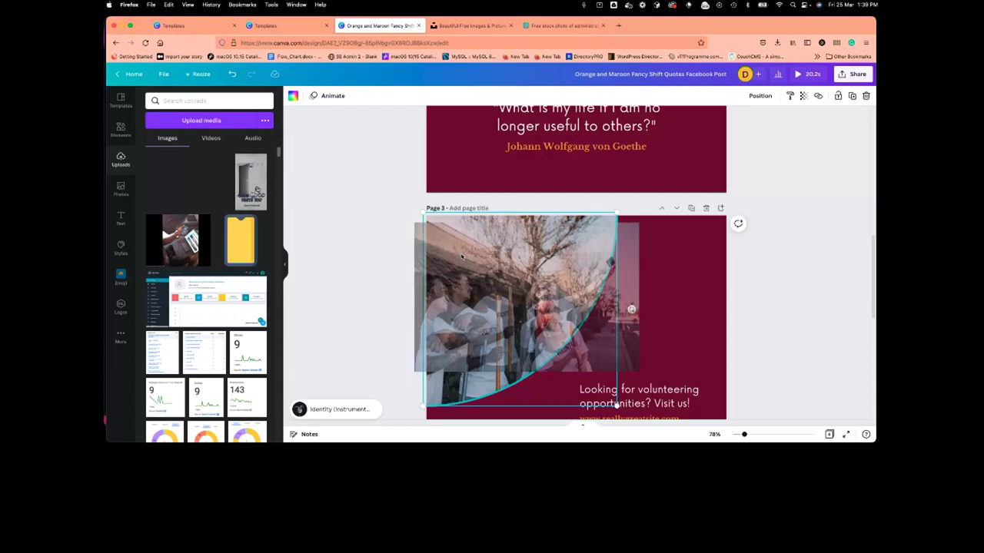
Place the uploaded photo of the volunteers taking a selfie into the curved photo frame on page 3
left_click_drag(461, 257, 462, 261)
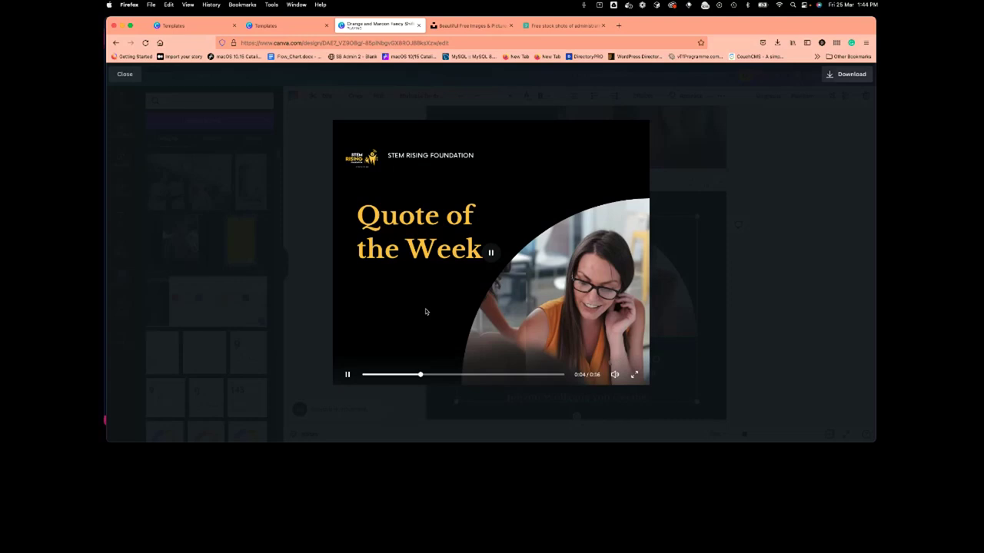
Leave the preview to download all 3 pages of the design as an MP4 Video, and return to the home page
key("Escape")
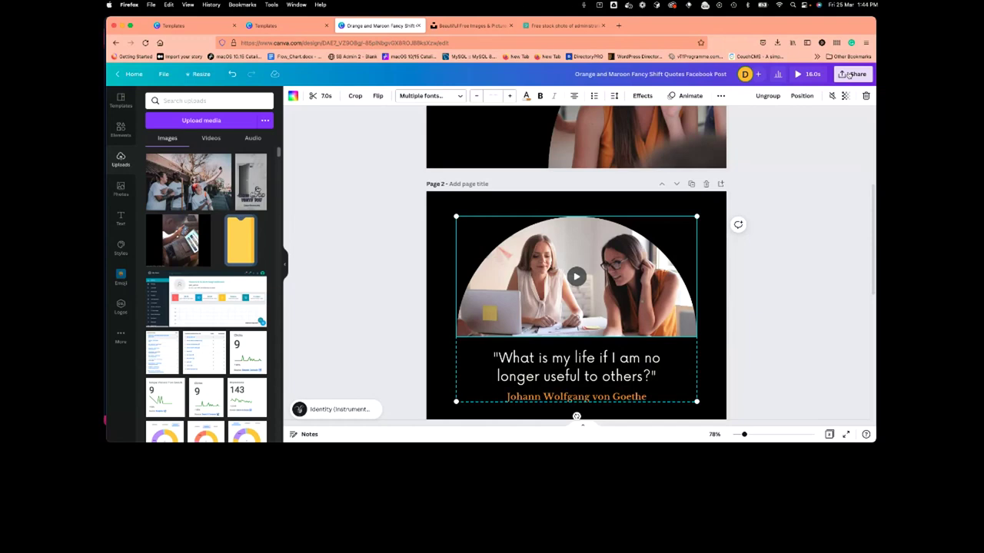
left_click(849, 74)
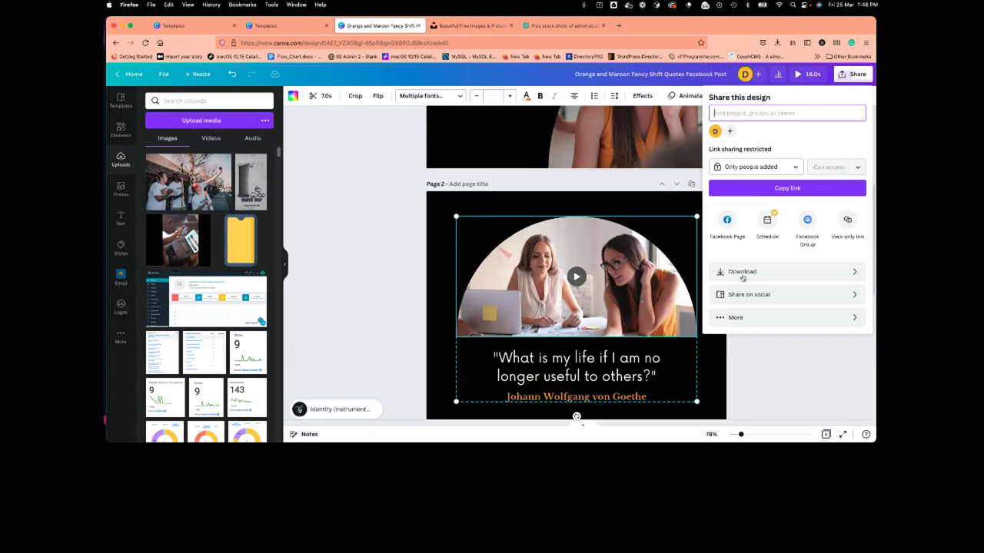
left_click(743, 272)
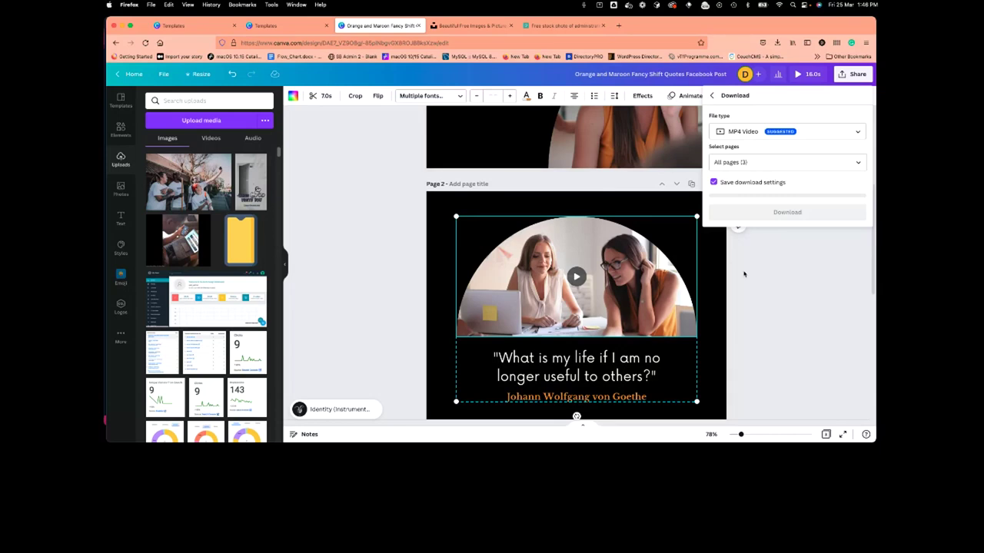
left_click(843, 73)
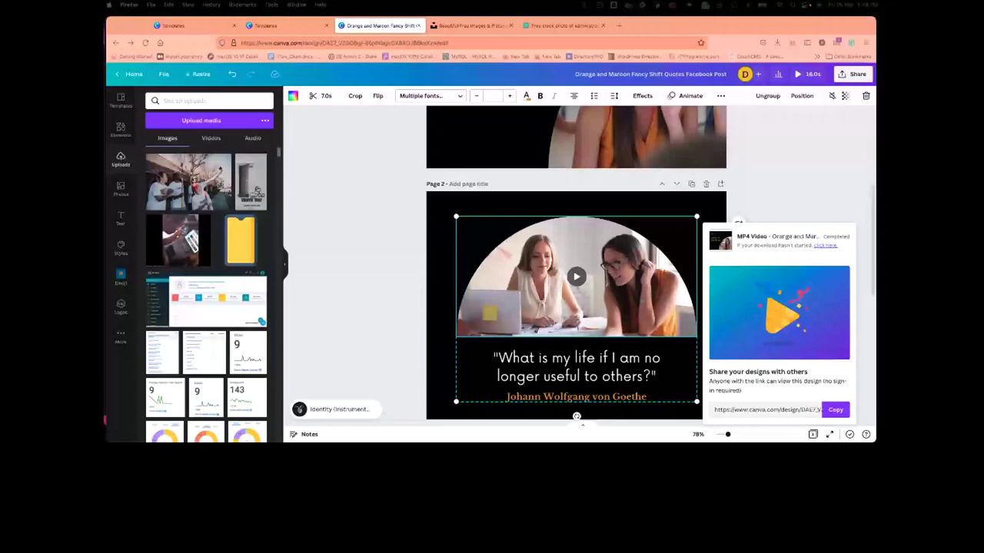
left_click(134, 74)
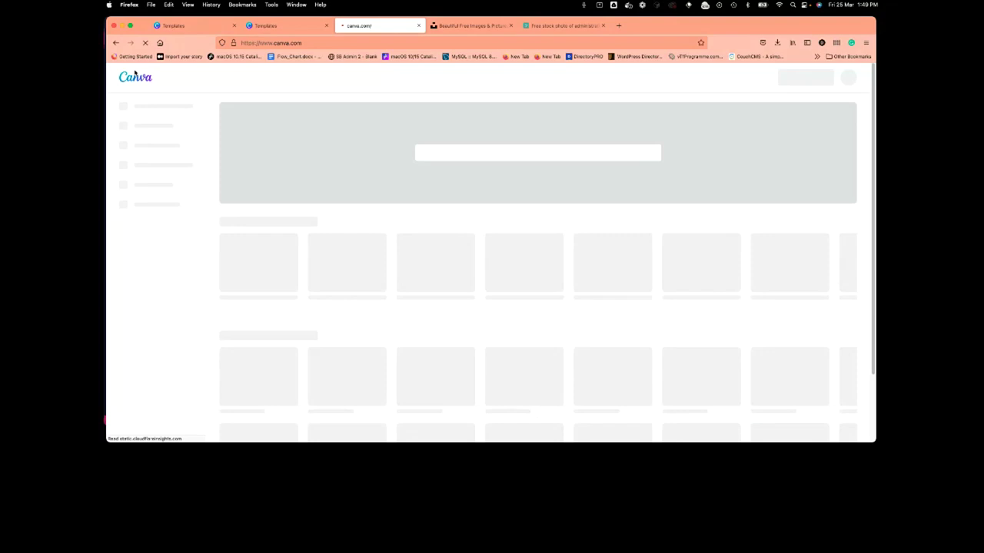